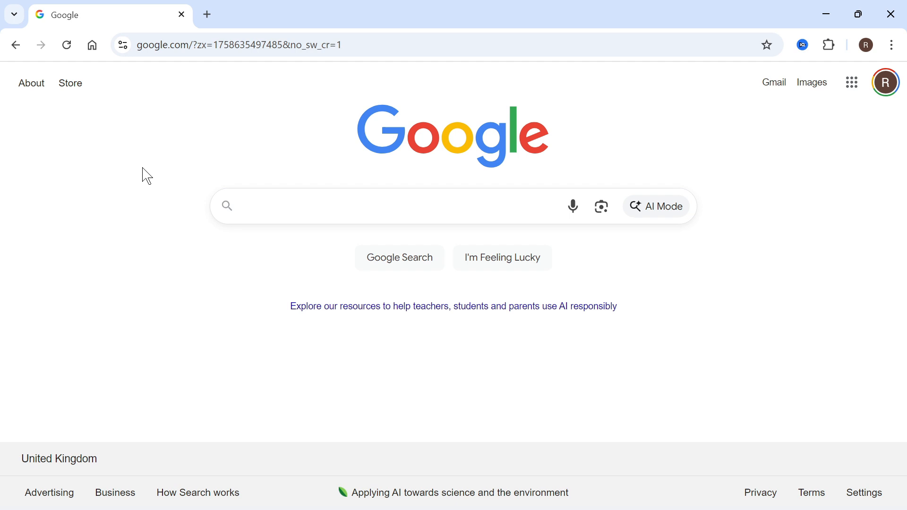
pyautogui.write('git download')
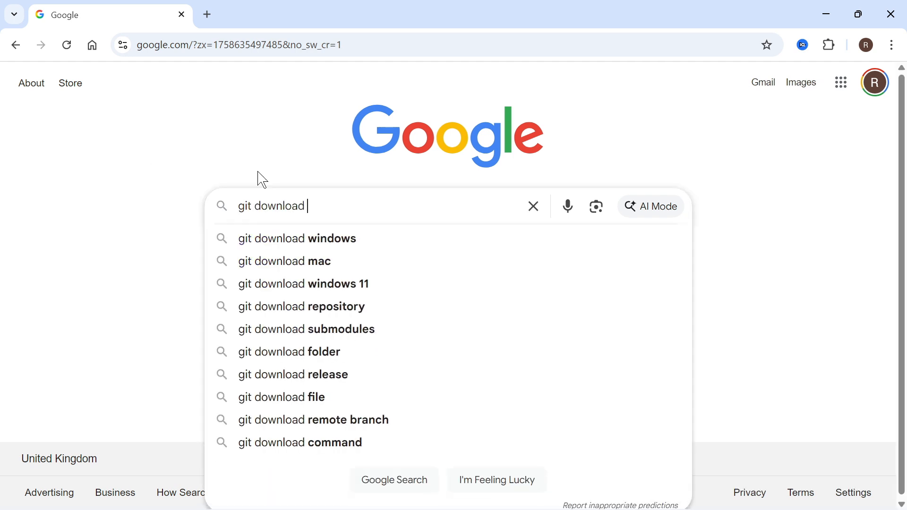
# Run the Google search for 'git download'.
pyautogui.press('Return')
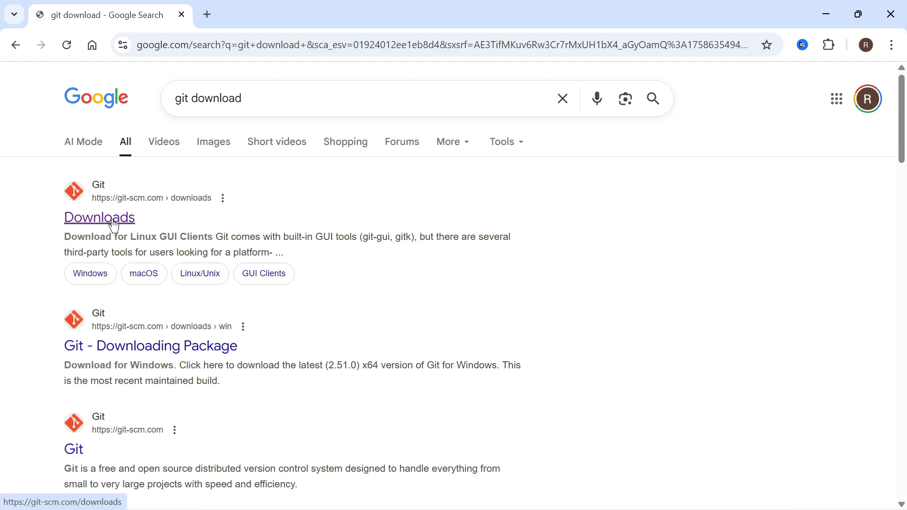
# Download the 64-bit Git for Windows setup from git-scm.com and run the .exe.
pyautogui.click(113, 221)
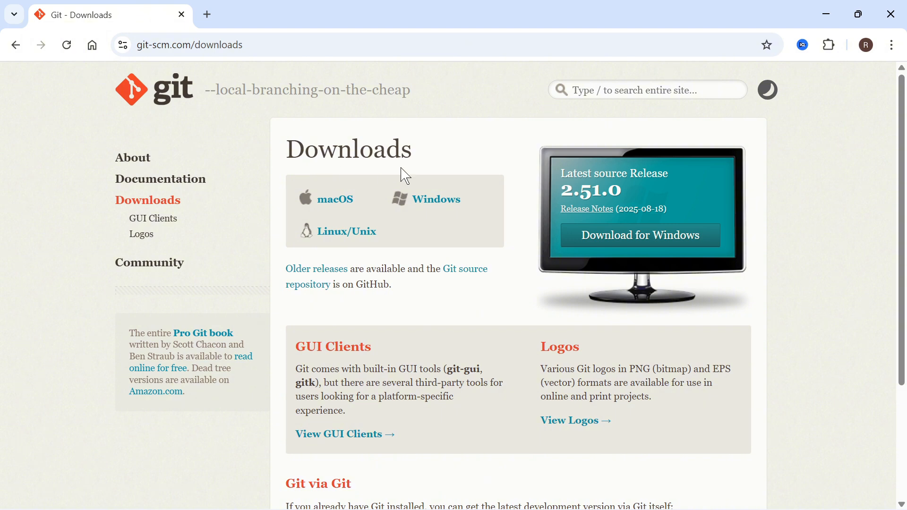
pyautogui.click(437, 199)
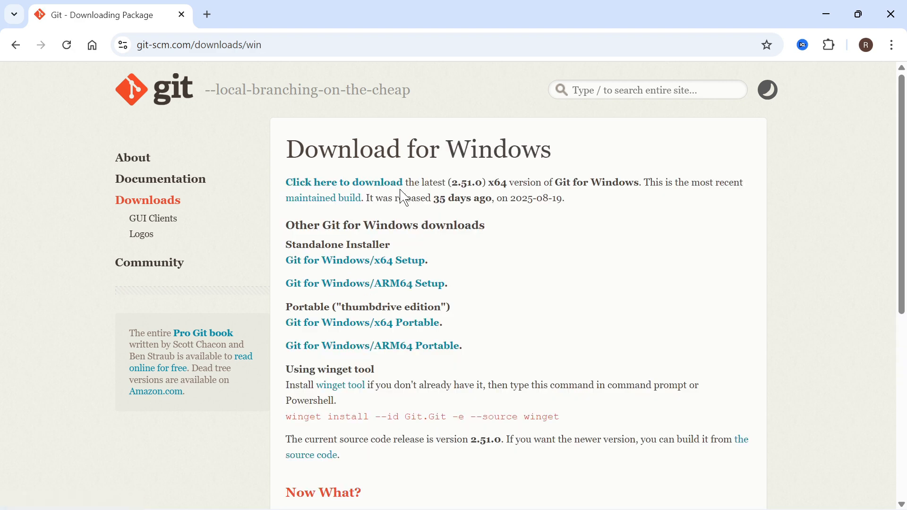
pyautogui.scroll(-1, 482, 197)
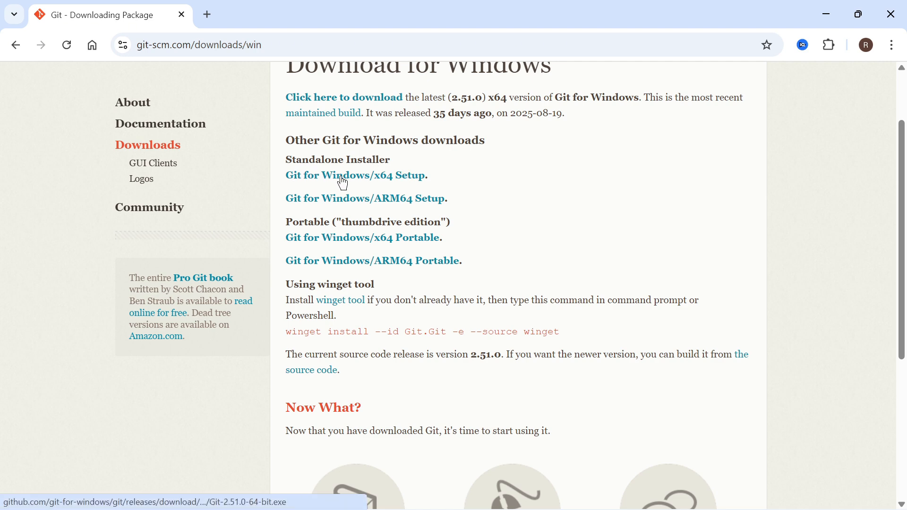
pyautogui.click(380, 182)
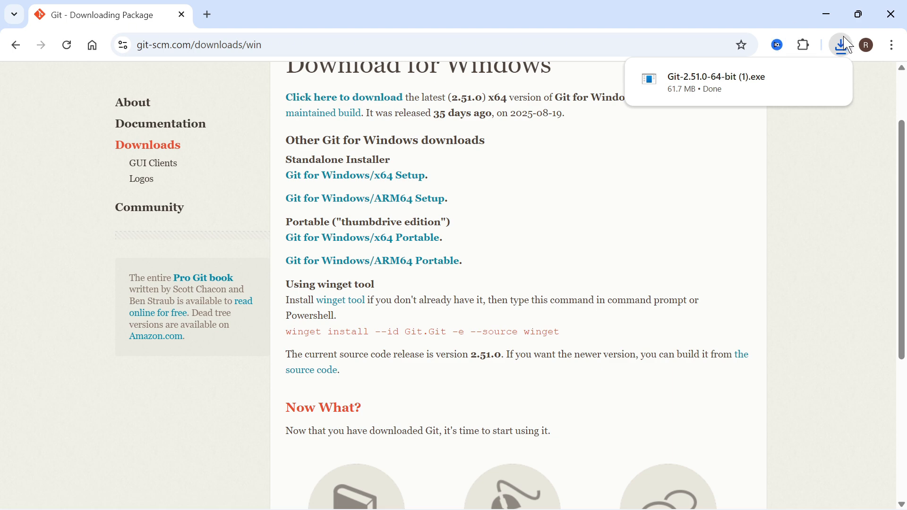
pyautogui.moveTo(716, 82)
pyautogui.click(709, 82)
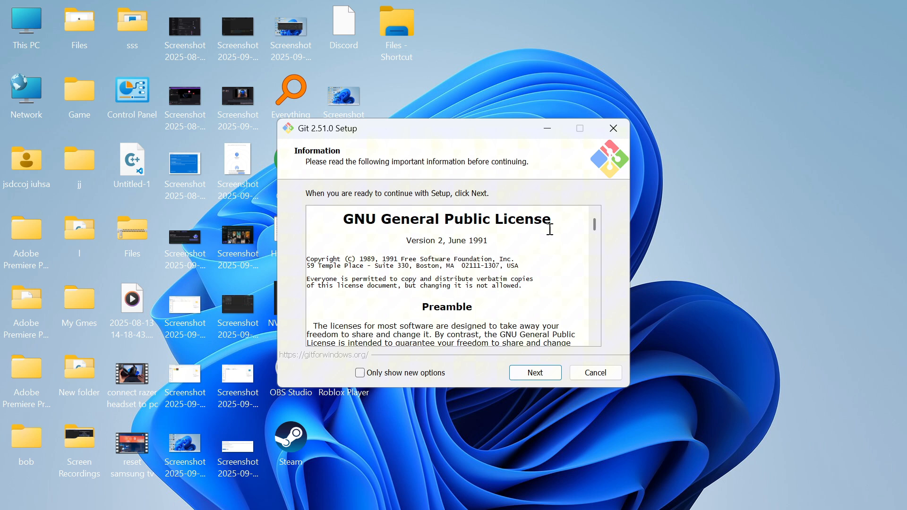
# Accept the license and keep every default: components, editor, PATH, SSH/HTTPS, line endings, terminal, pull behaviour.
pyautogui.click(535, 373)
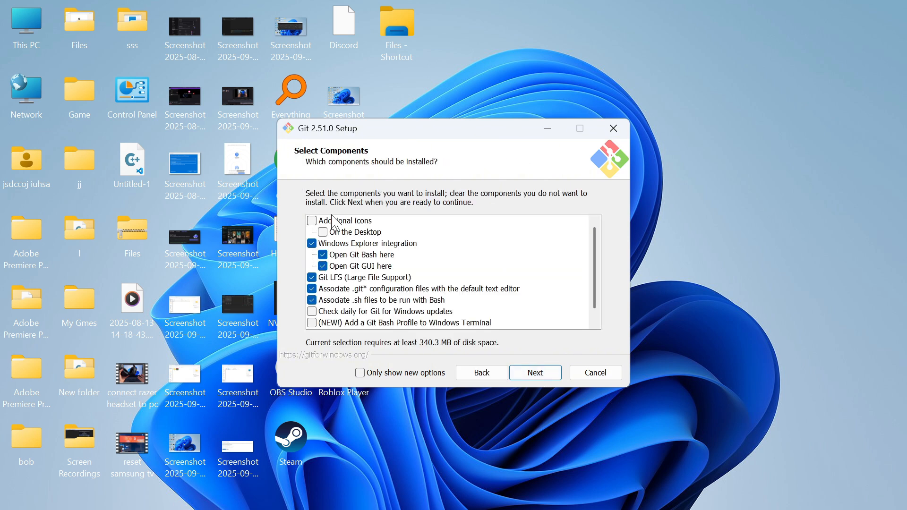
pyautogui.click(540, 375)
pyautogui.click(539, 376)
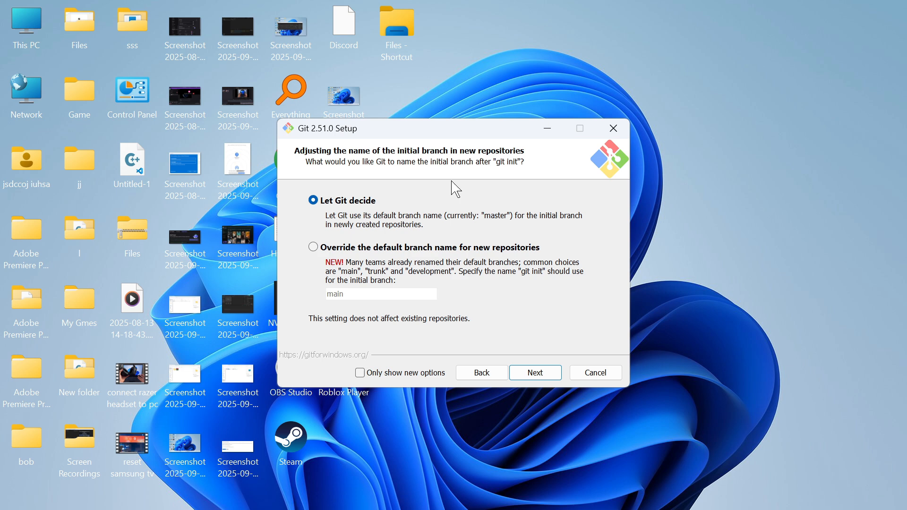
pyautogui.click(535, 373)
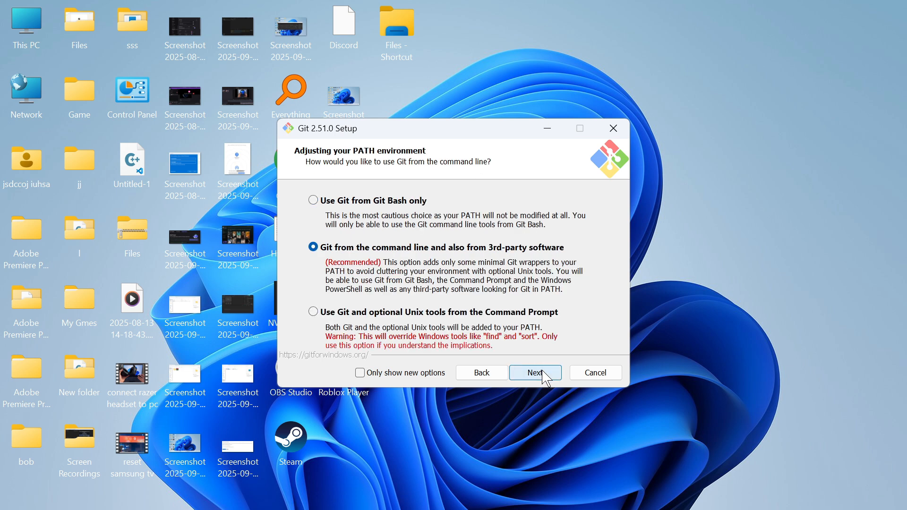
pyautogui.click(535, 373)
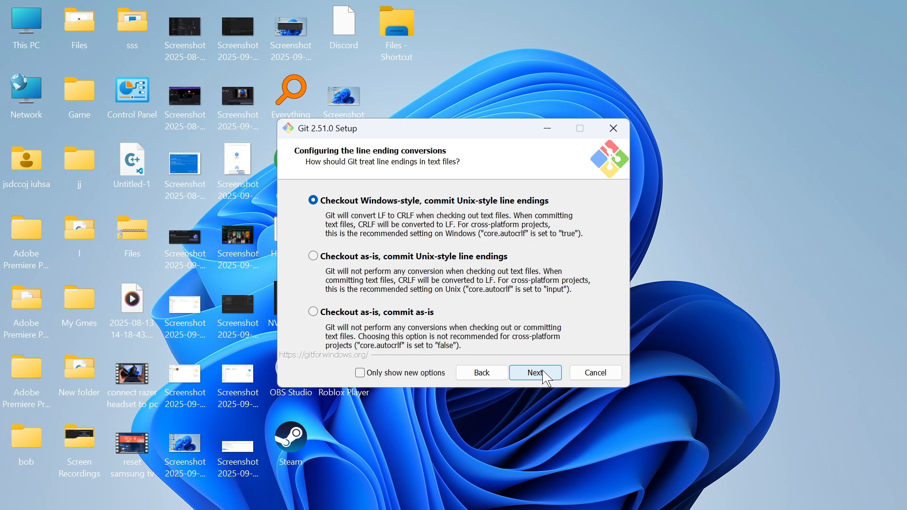
pyautogui.click(547, 378)
pyautogui.click(547, 378)
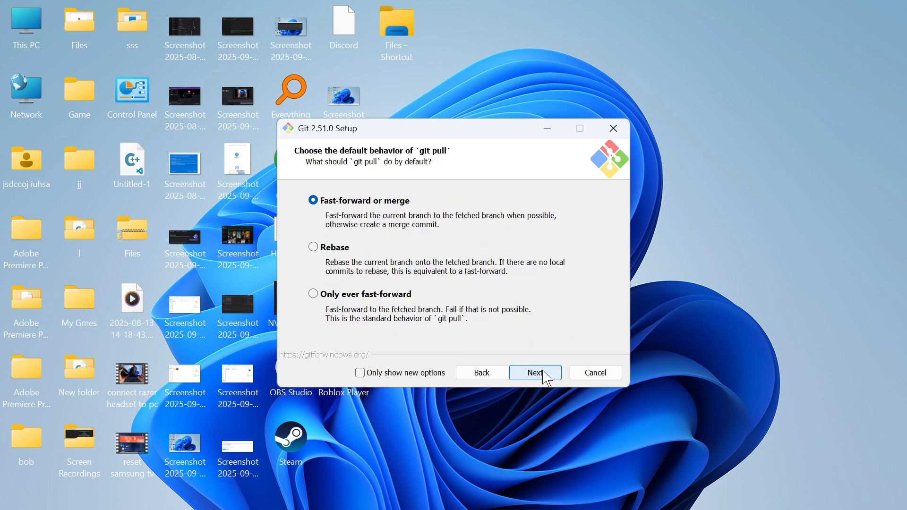
pyautogui.click(547, 378)
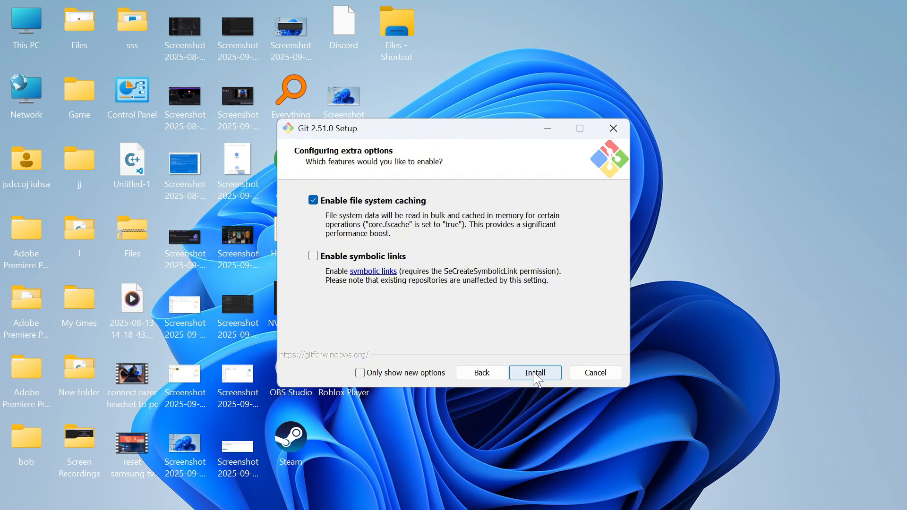
# Install Git 2.51.0 and untick View Release Notes on the completion page.
pyautogui.click(537, 379)
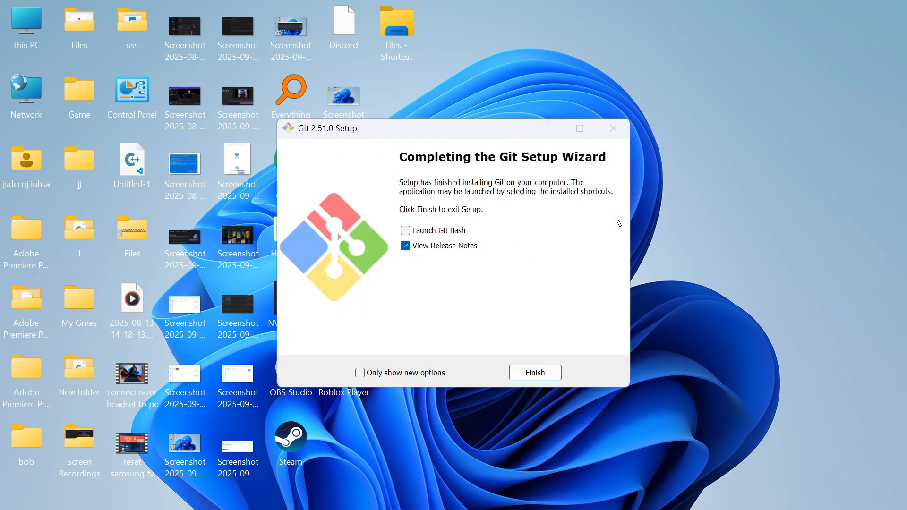
pyautogui.click(428, 246)
# Close the wizard and edit the user Path variable in Environment Variables for your account.
pyautogui.click(535, 373)
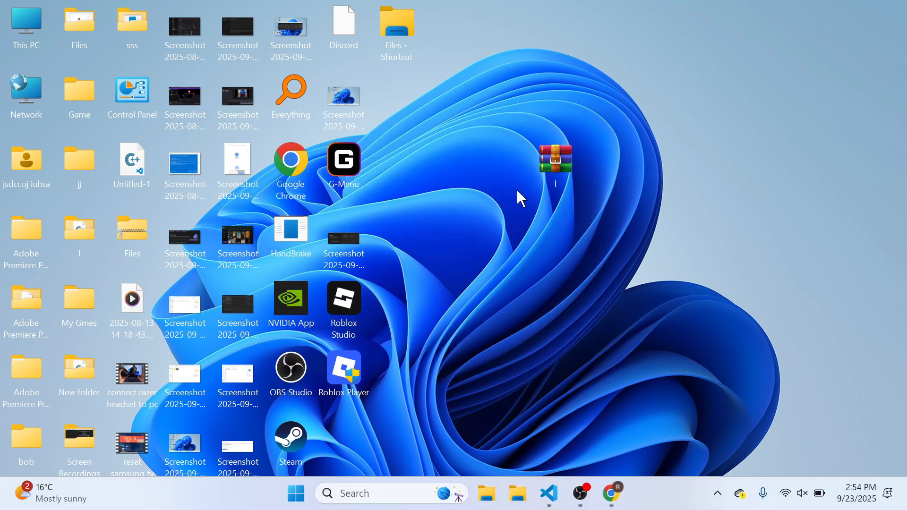
pyautogui.click(295, 497)
pyautogui.write('env')
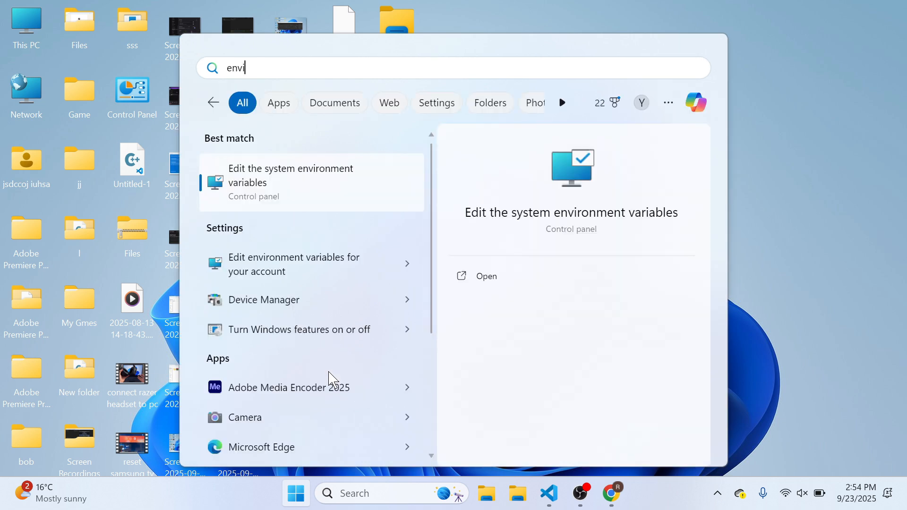
pyautogui.write('i')
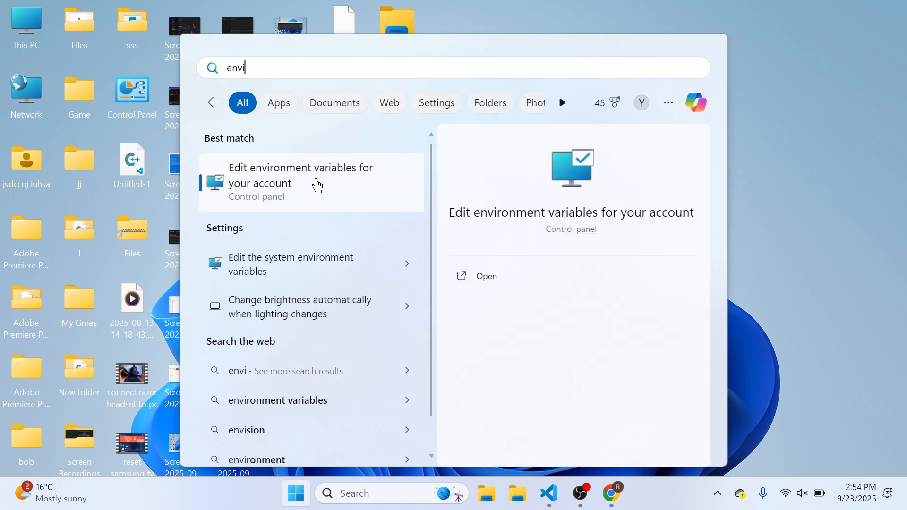
pyautogui.click(333, 183)
pyautogui.click(291, 150)
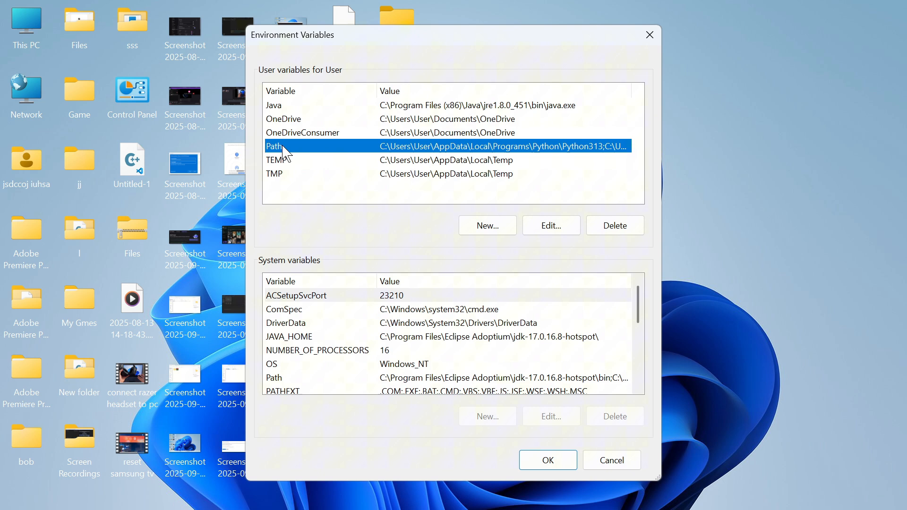
pyautogui.click(551, 226)
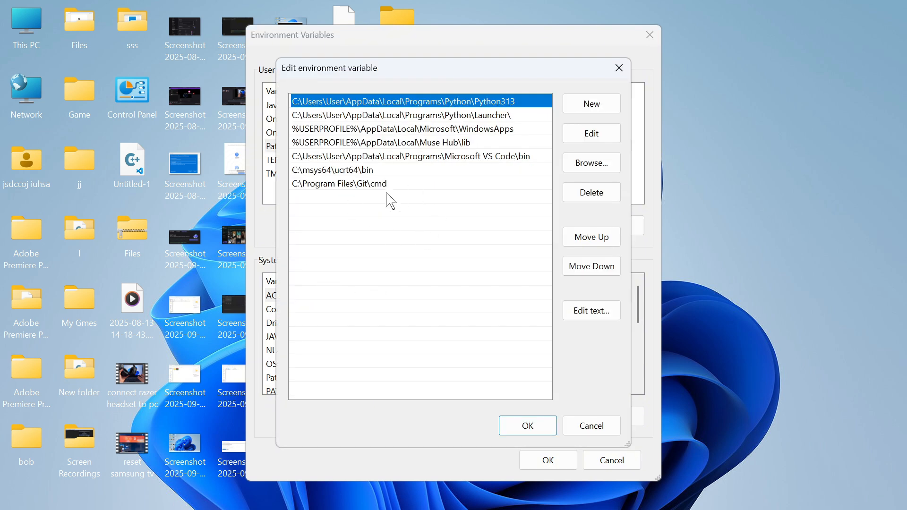
# Delete the old Git cmd Path entry and browse to C:\Program Files\Git\cmd in File Explorer.
pyautogui.click(370, 185)
pyautogui.press('Delete')
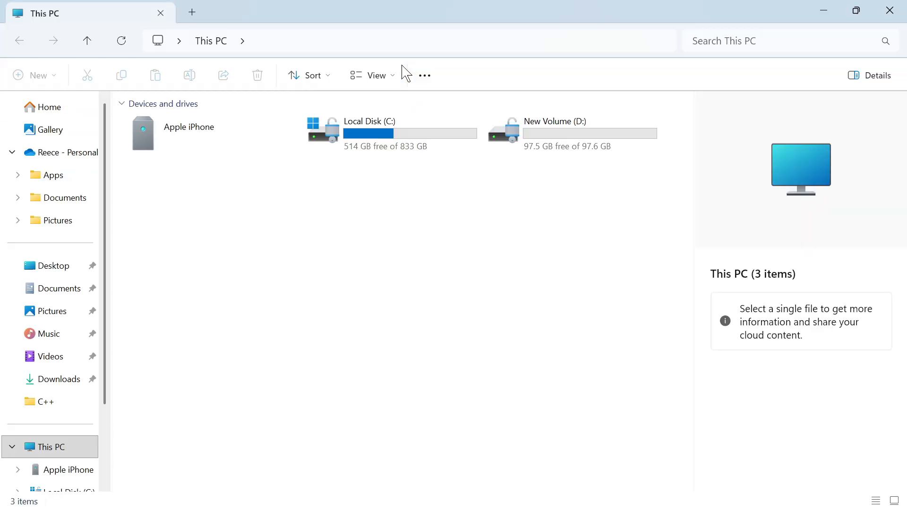
pyautogui.click(350, 139)
pyautogui.doubleClick(350, 139)
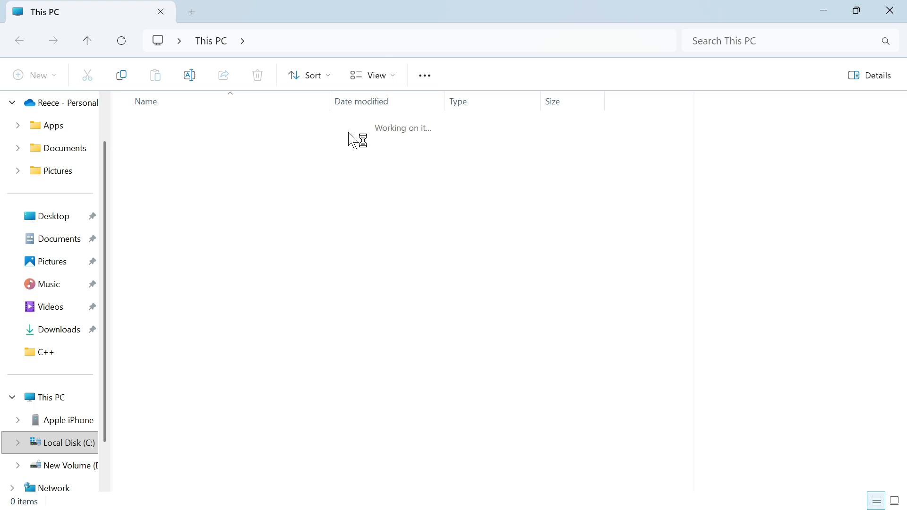
pyautogui.doubleClick(152, 225)
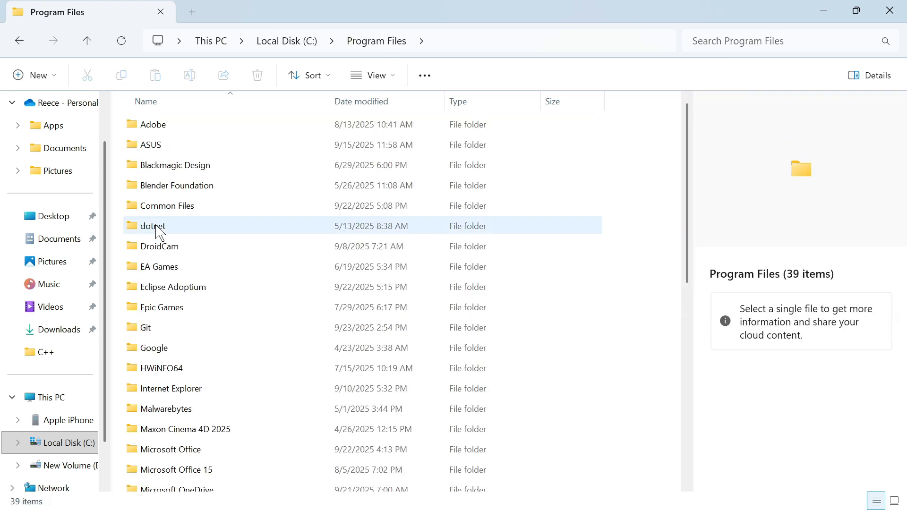
pyautogui.doubleClick(145, 327)
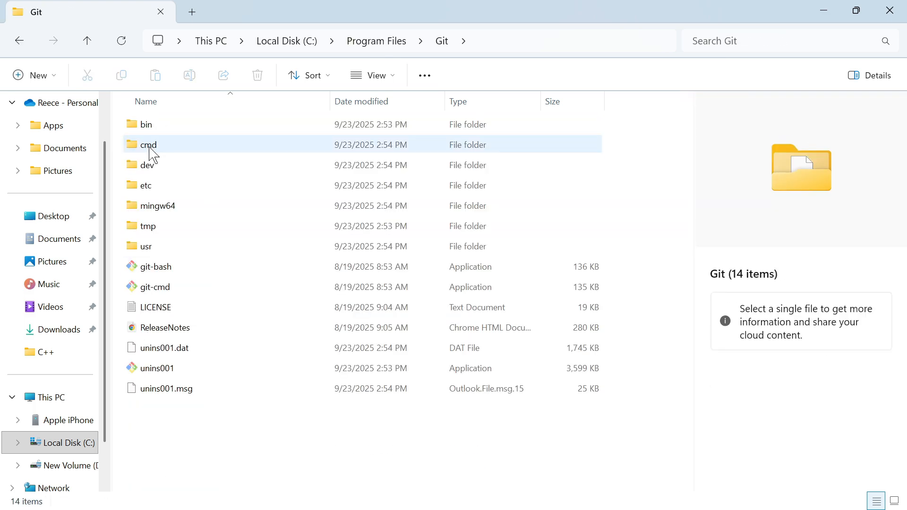
pyautogui.doubleClick(148, 145)
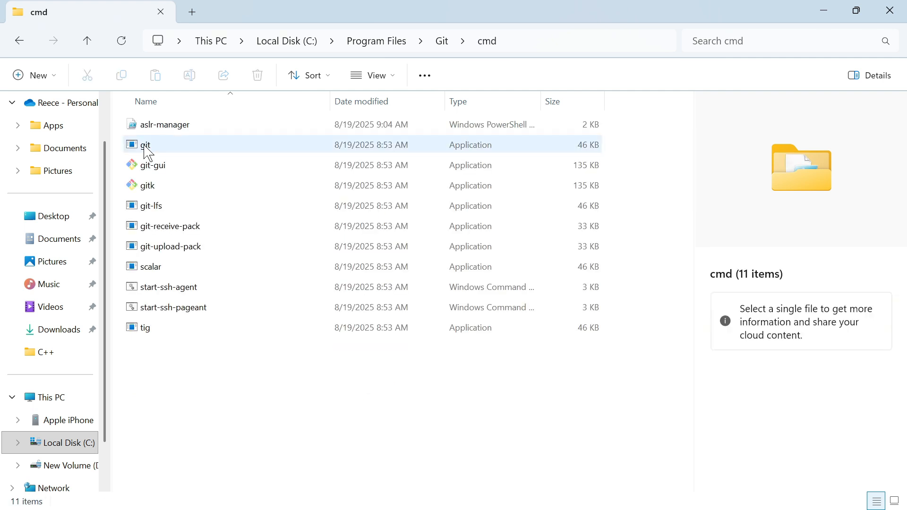
# Copy the full folder path C:\Program Files\Git\cmd from the address bar.
pyautogui.click(567, 41)
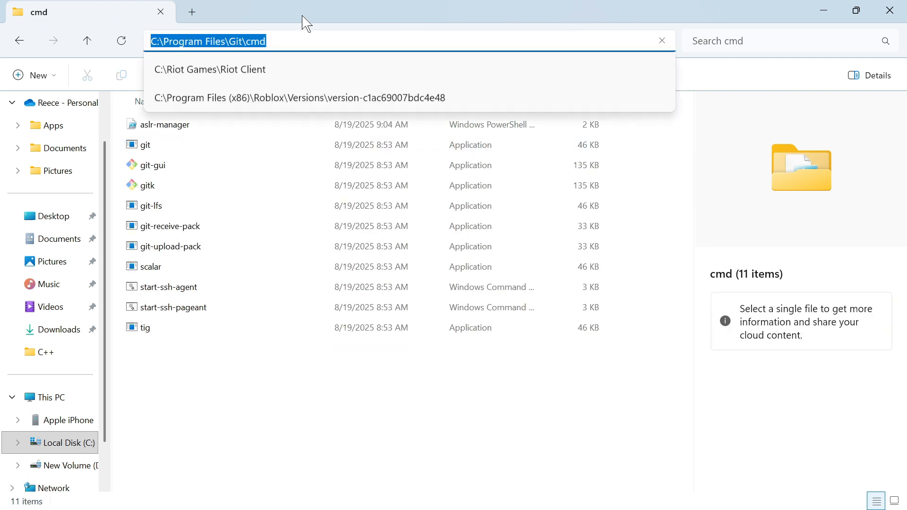
pyautogui.rightClick(275, 40)
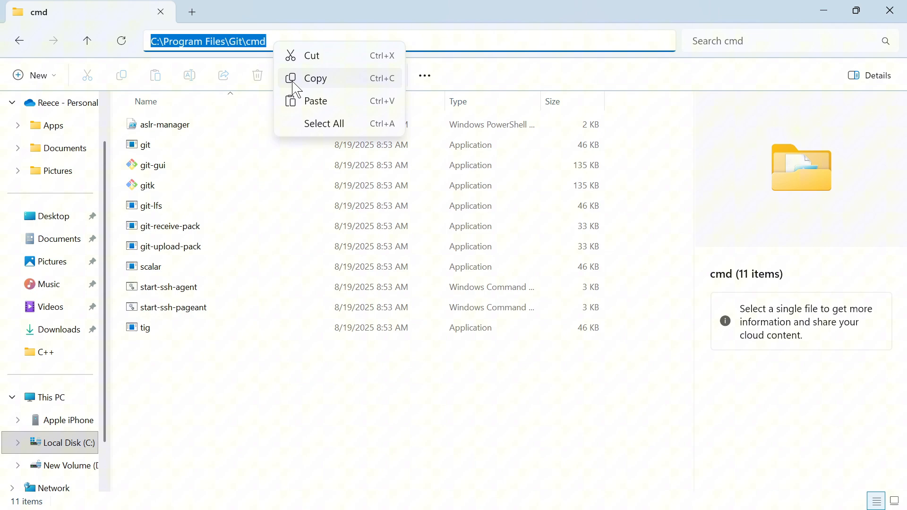
pyautogui.click(315, 78)
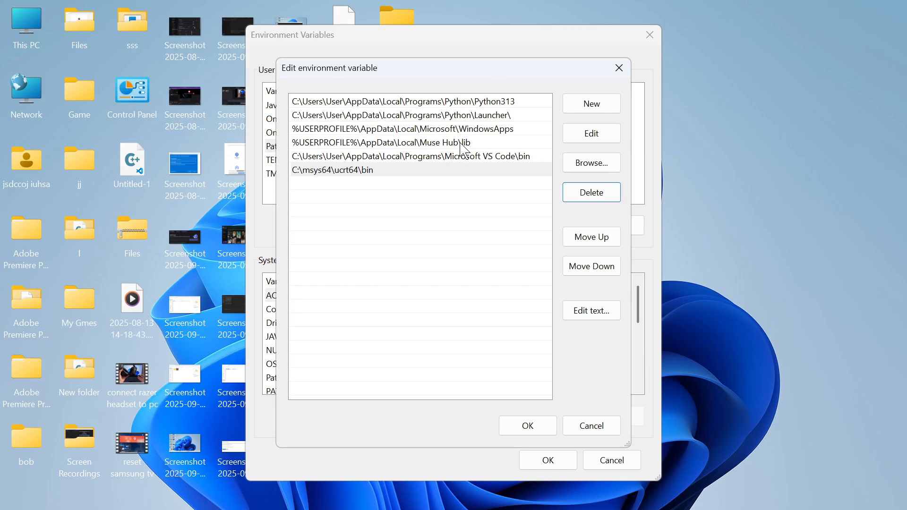
# Paste C:\Program Files\Git\cmd as a new user Path entry and confirm both dialogs.
pyautogui.click(591, 104)
pyautogui.hotkey('ctrl', 'v')
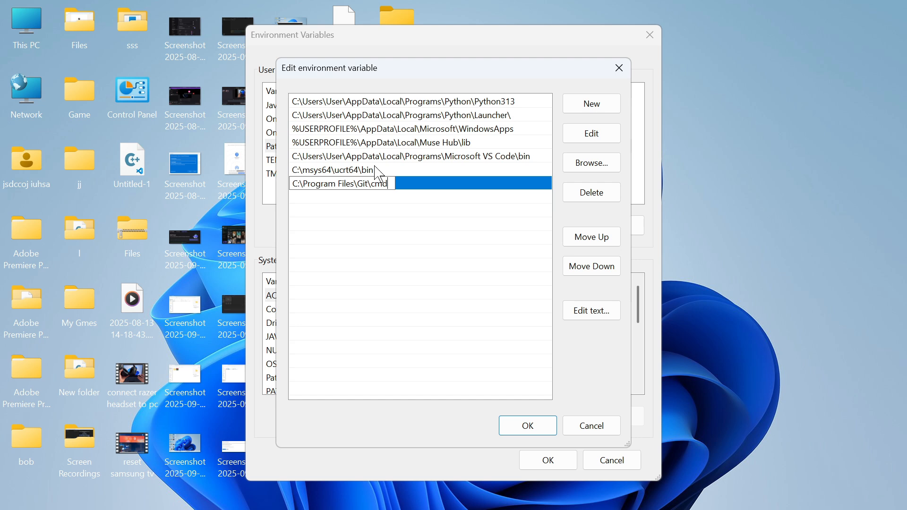
pyautogui.press('Return')
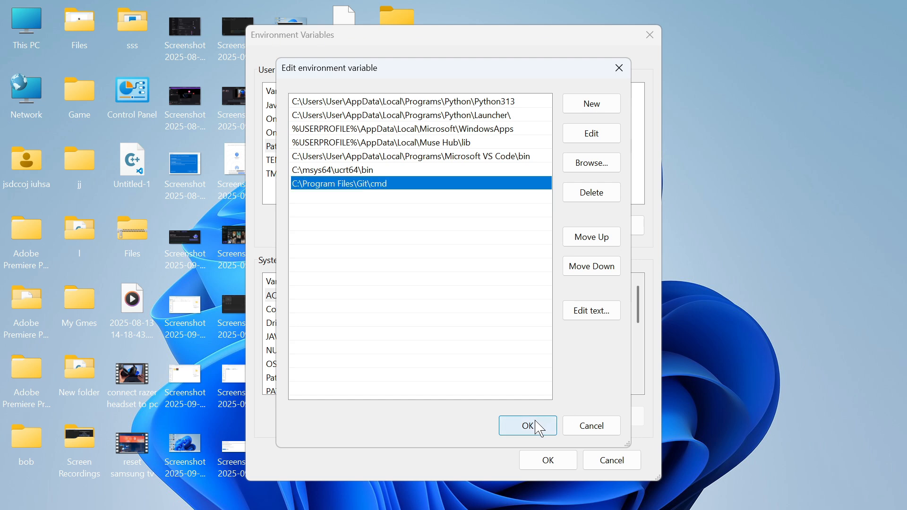
pyautogui.click(528, 425)
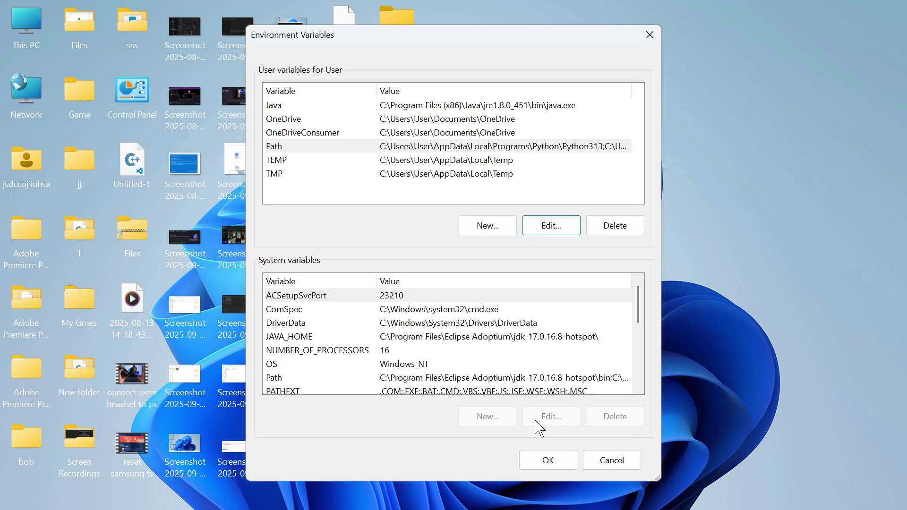
pyautogui.click(549, 461)
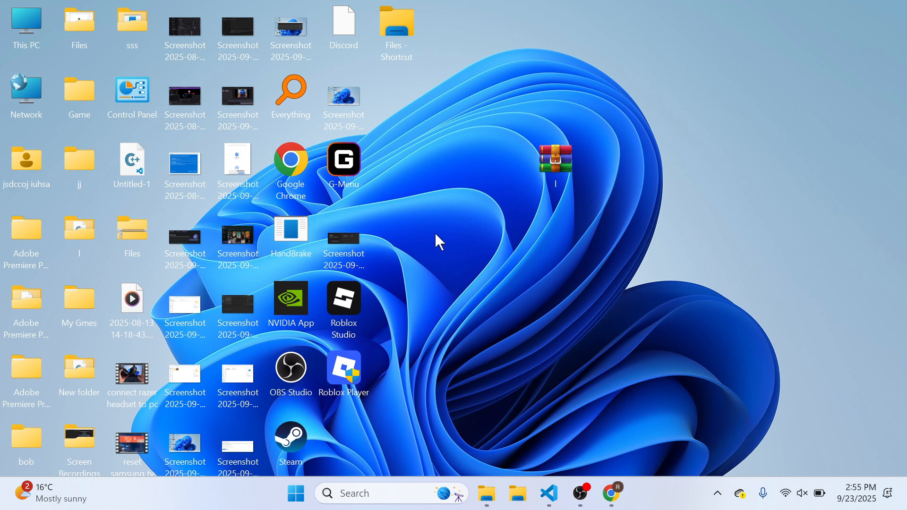
# Launch Terminal from Start search and run git to print its usage and common commands.
pyautogui.click(296, 493)
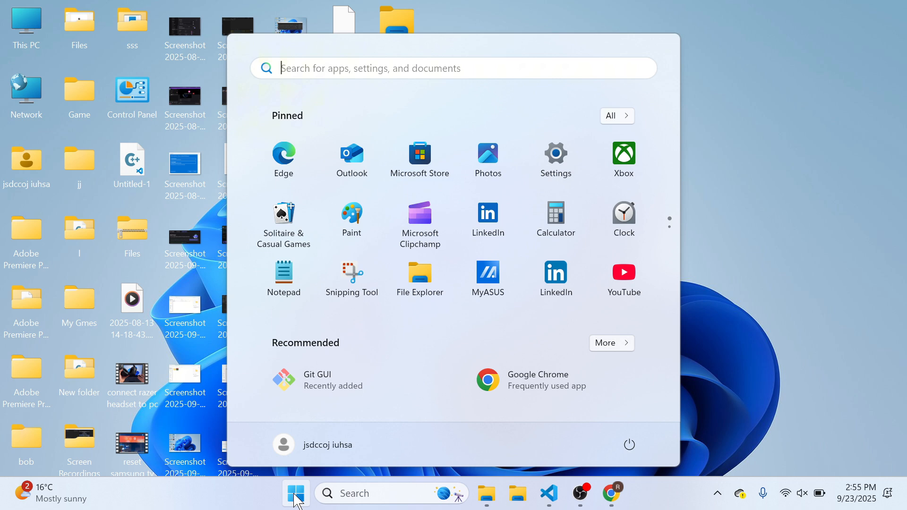
pyautogui.write('terminal')
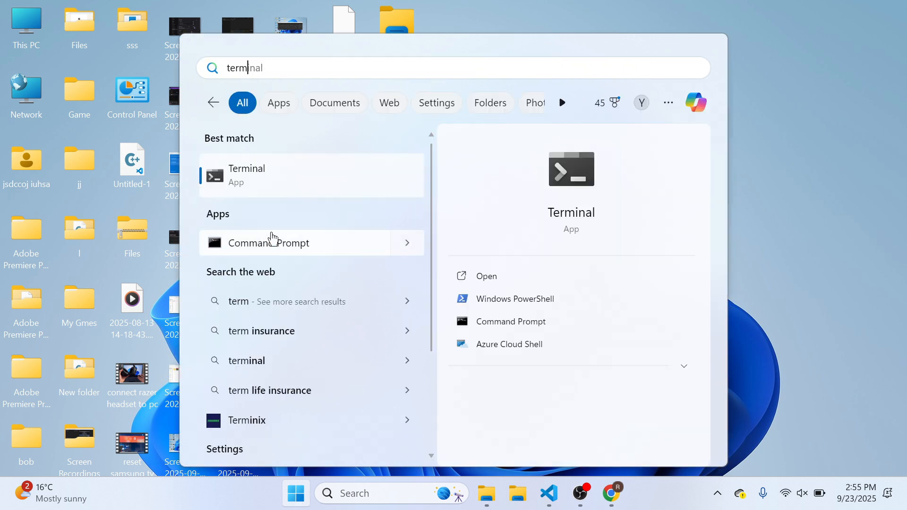
pyautogui.click(297, 185)
pyautogui.write('git')
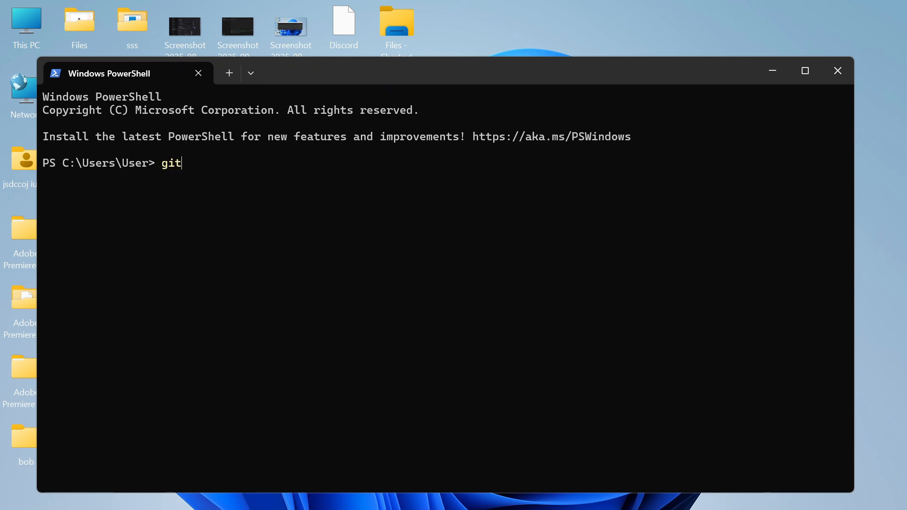
pyautogui.press('Return')
pyautogui.scroll(5, 334, 170)
pyautogui.scroll(5, 334, 169)
pyautogui.scroll(3, 334, 169)
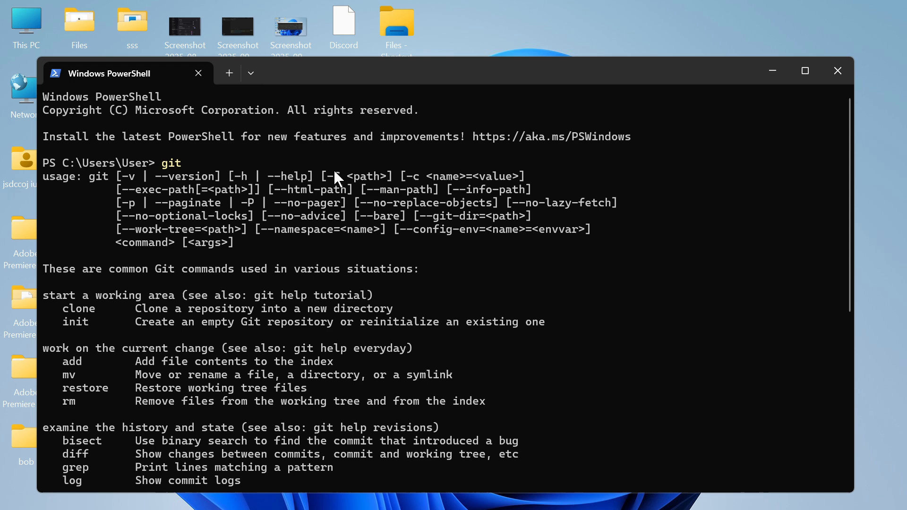
pyautogui.scroll(-3, 307, 211)
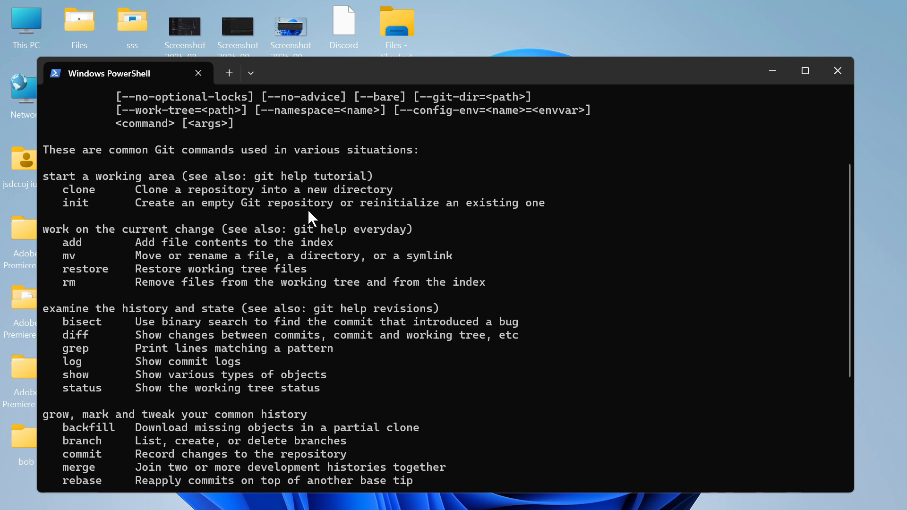
pyautogui.scroll(-1, 363, 205)
pyautogui.scroll(-4, 364, 205)
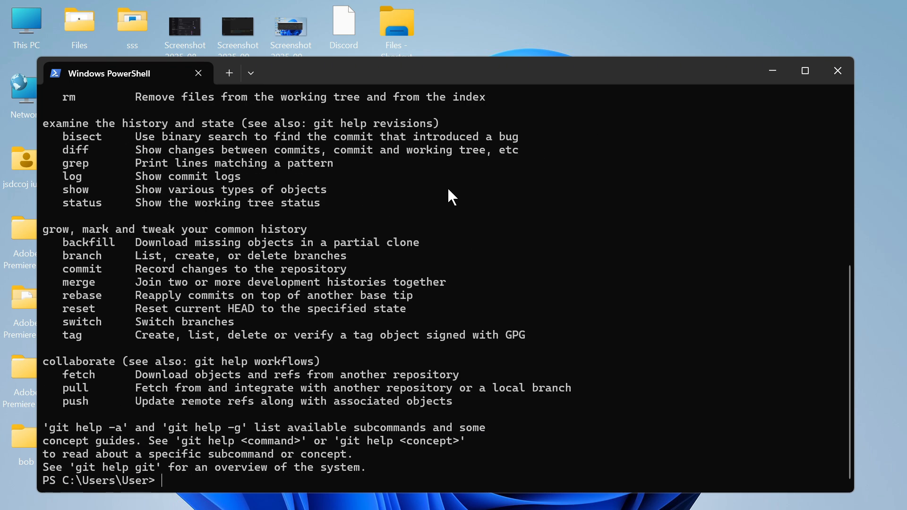